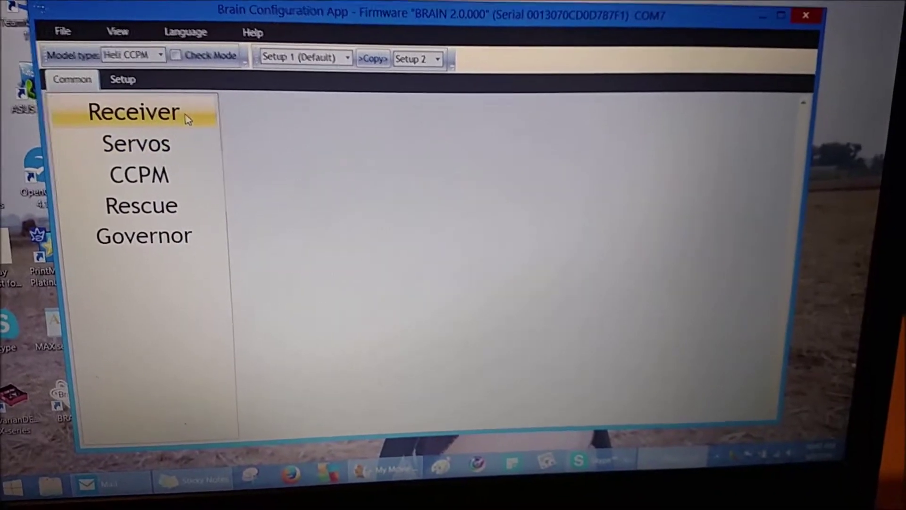
Step: Confirm Aux sits on Channel 8 in Receiver, then show the Setup sections list
click(188, 119)
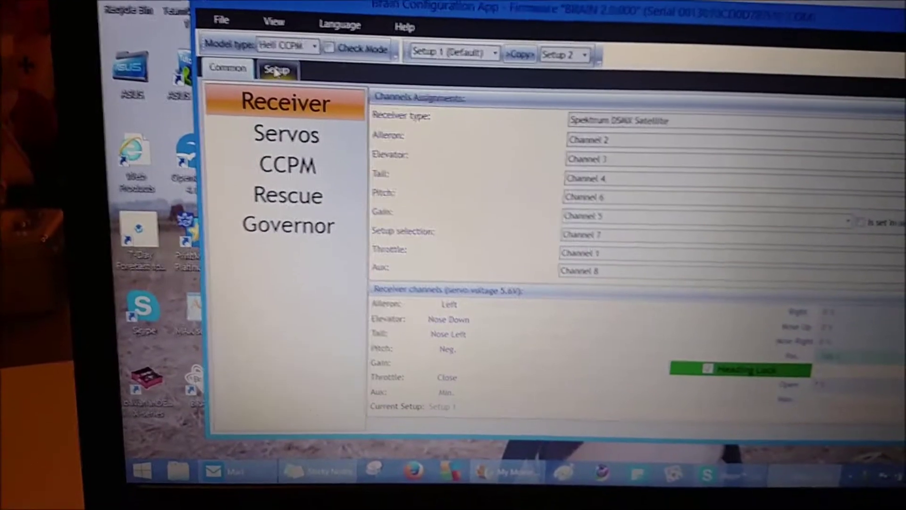
click(278, 71)
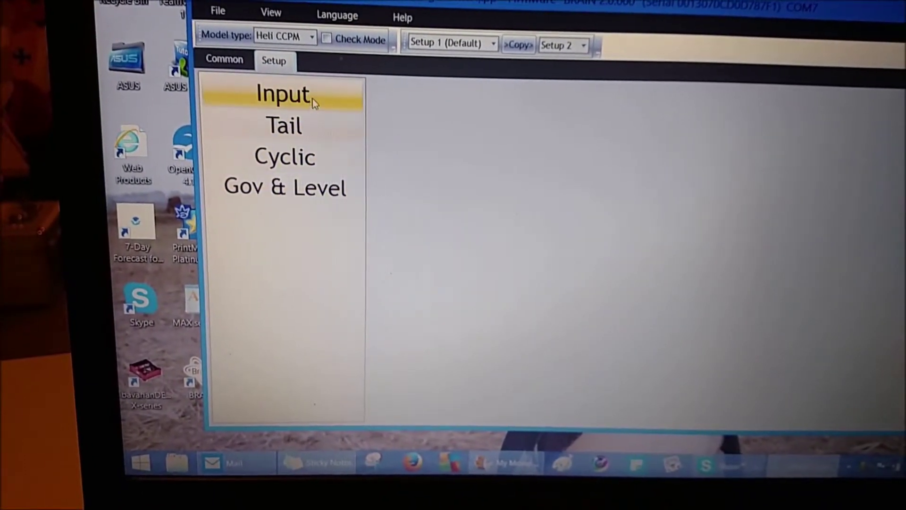
Step: Check the Input deadband and exponential settings, then switch the view to Basic (Wizard)
click(306, 101)
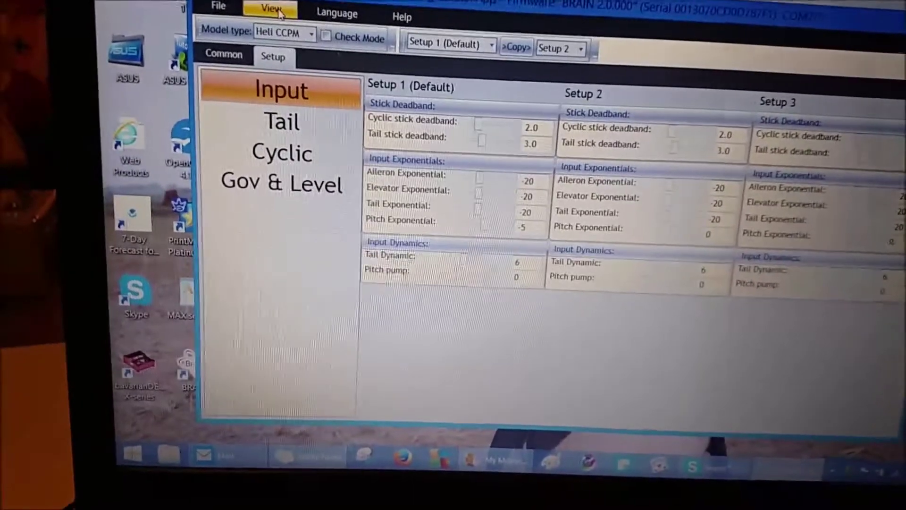
click(280, 13)
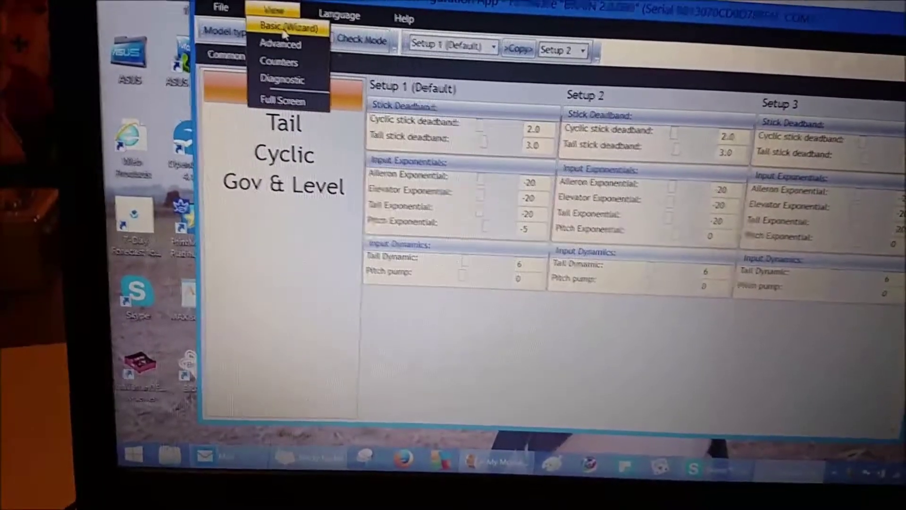
click(283, 21)
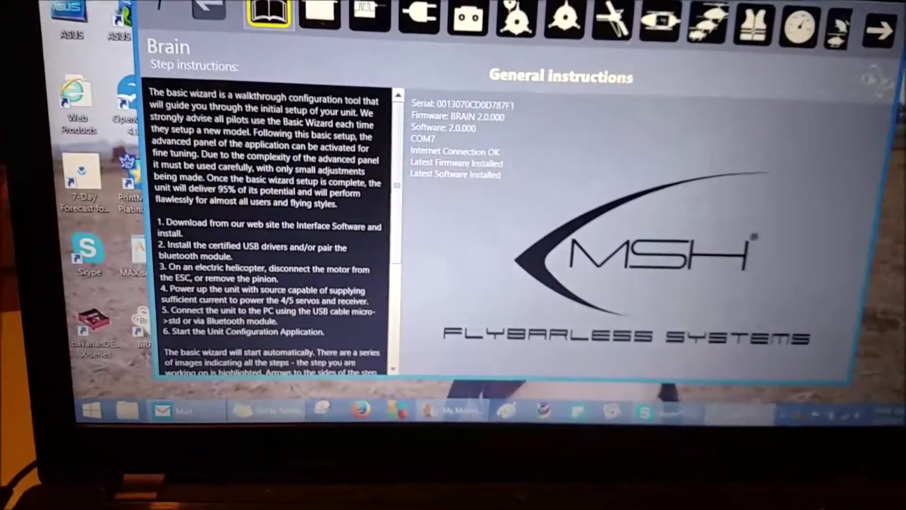
Step: Advance the wizard past Unit Orientation and Model Size toward the Rescue page
click(665, 20)
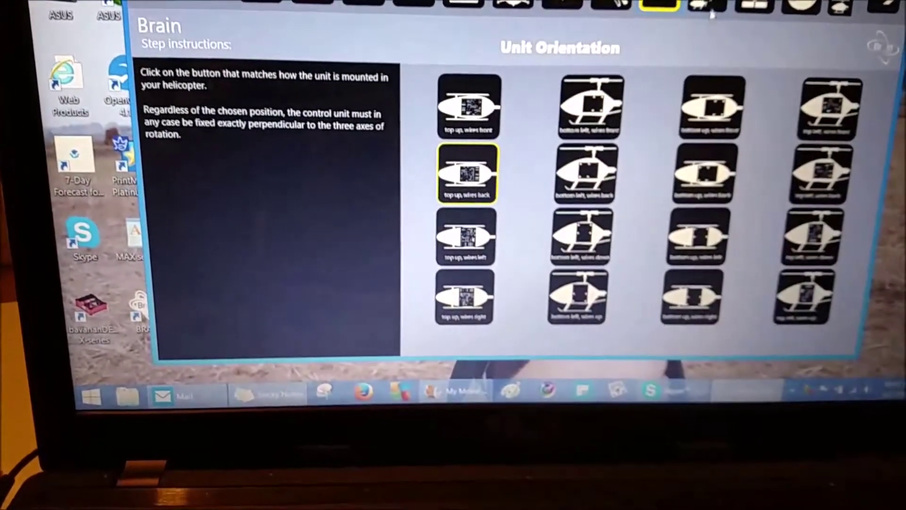
click(712, 13)
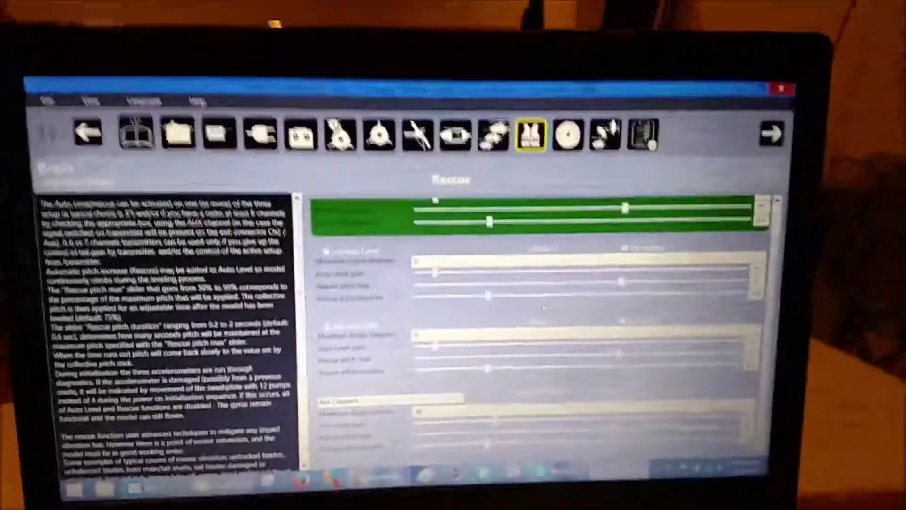
scroll(538, 263, up, 2)
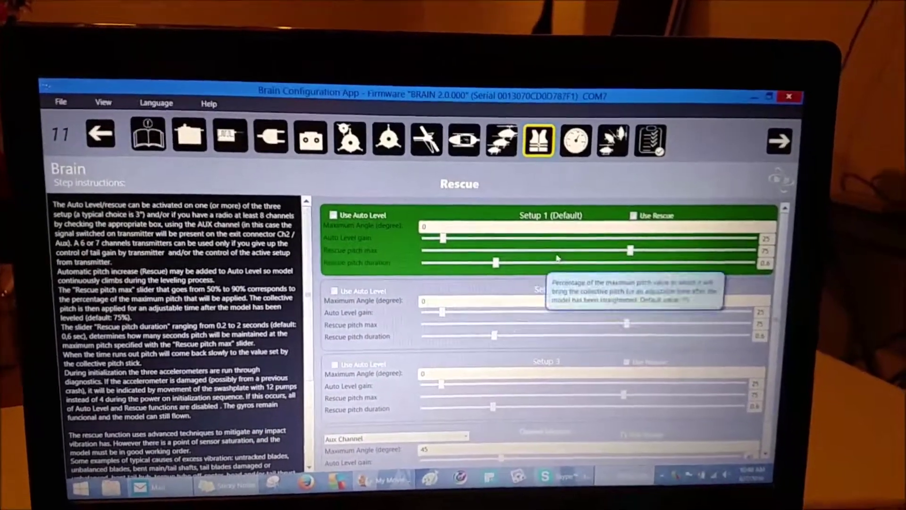
scroll(515, 271, down, 2)
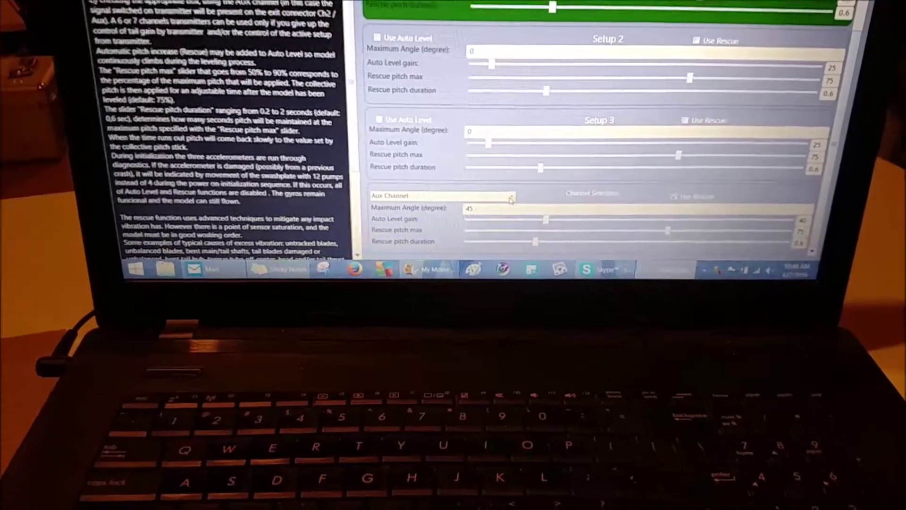
click(520, 190)
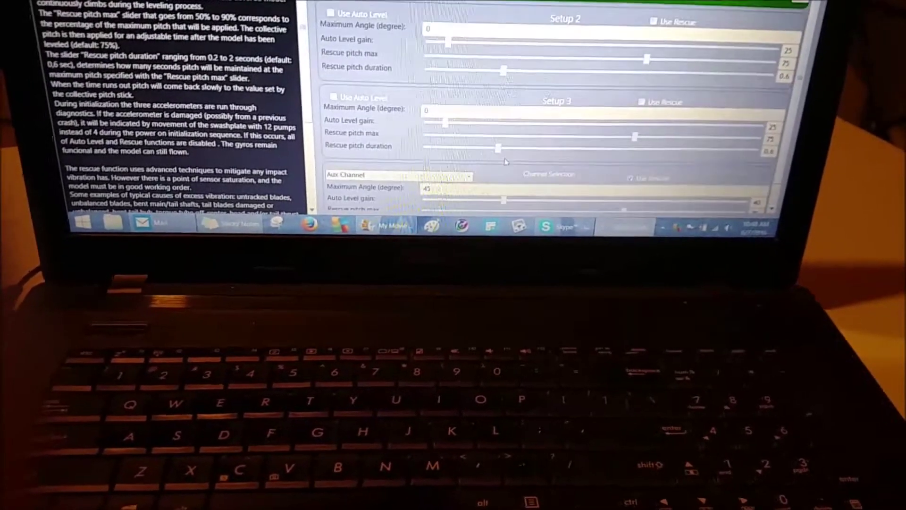
mouse_move(712, 28)
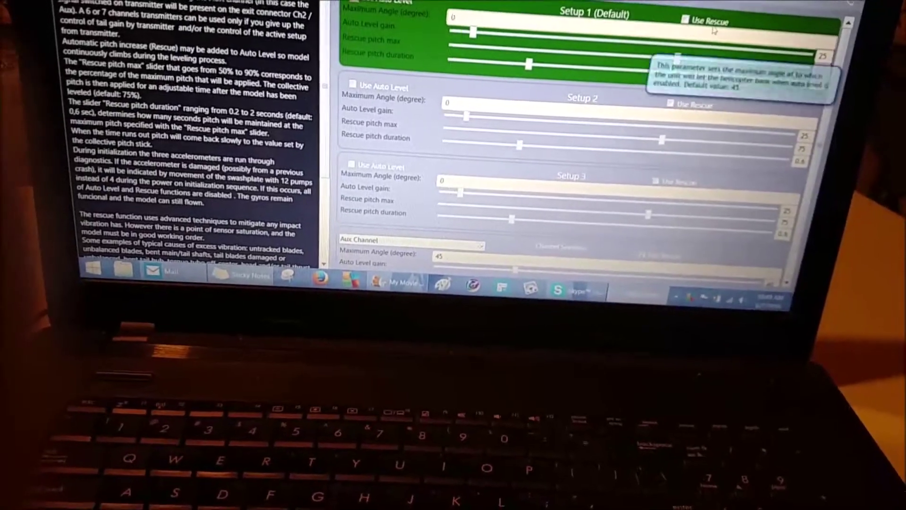
scroll(566, 142, down, 3)
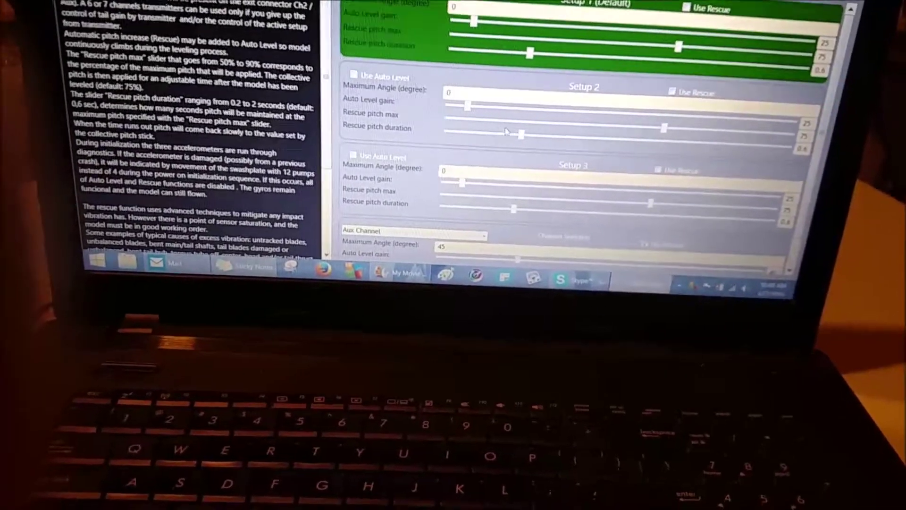